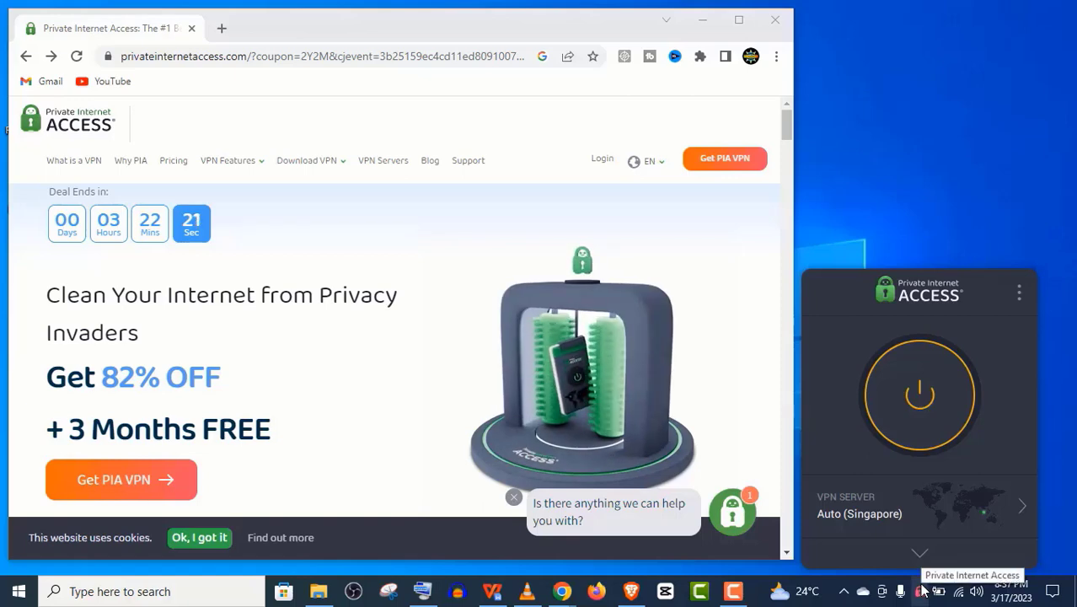
# Expand the PIA panel to show IP, Quick Connect, Performance and Usage details
pyautogui.click(921, 552)
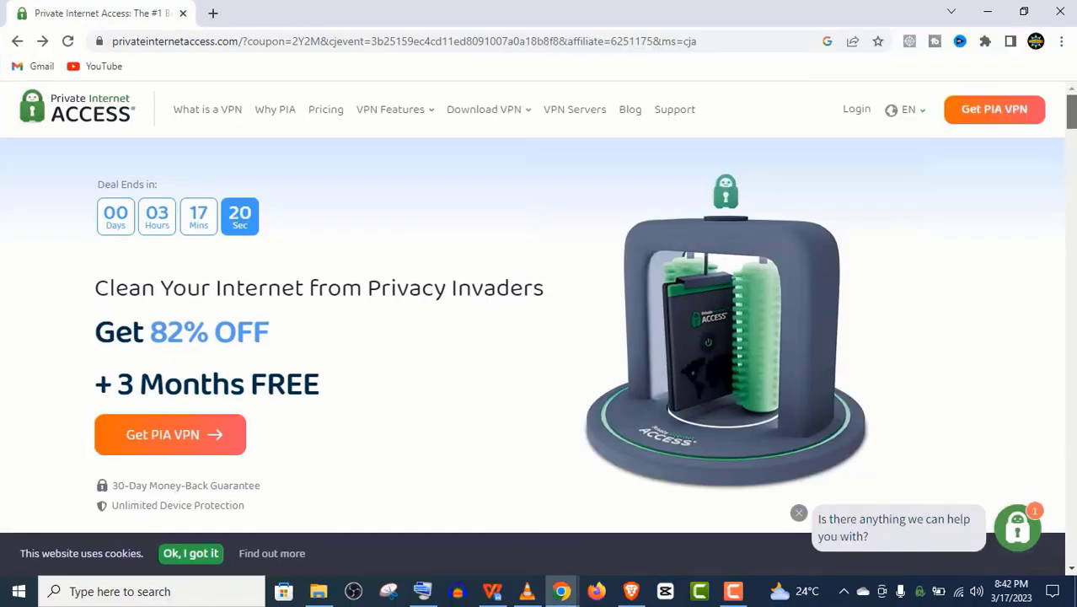
pyautogui.scroll(-5, 540, 337)
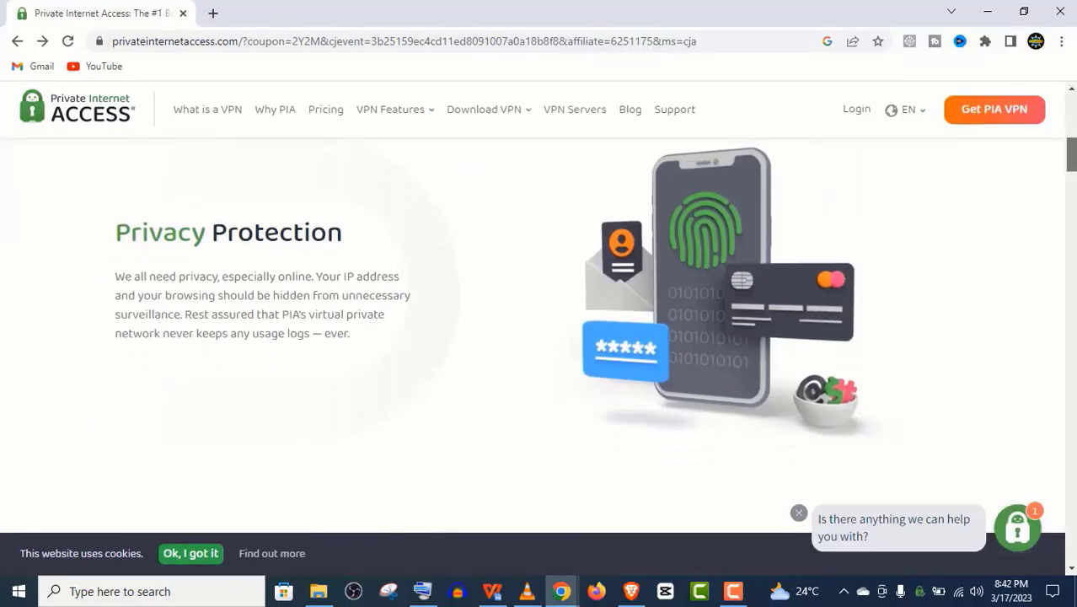
# Scroll the PIA homepage down past Privacy Protection, Secure Data and Complete Access
pyautogui.scroll(-5, 540, 338)
pyautogui.scroll(-5, 539, 337)
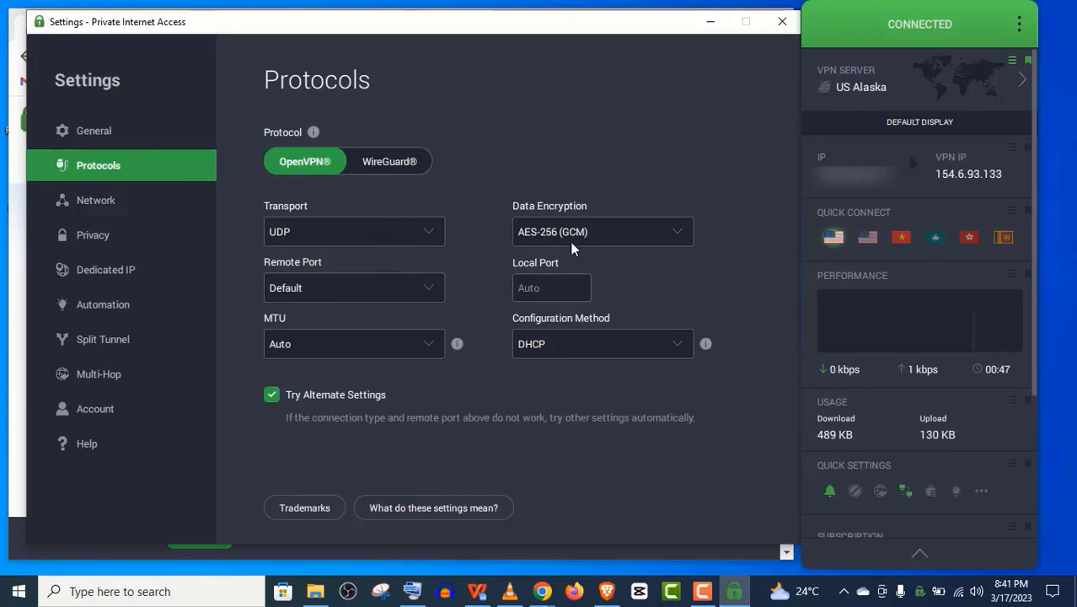
# Try the US Alabama server, then connect the VPN to US Alaska instead
pyautogui.click(573, 248)
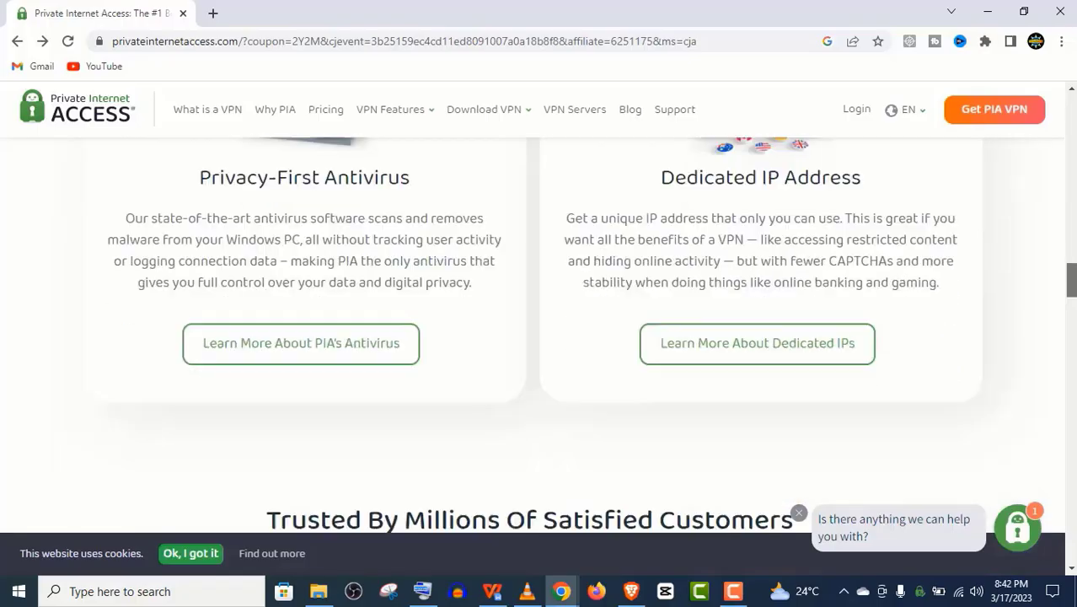
pyautogui.scroll(-5, 539, 337)
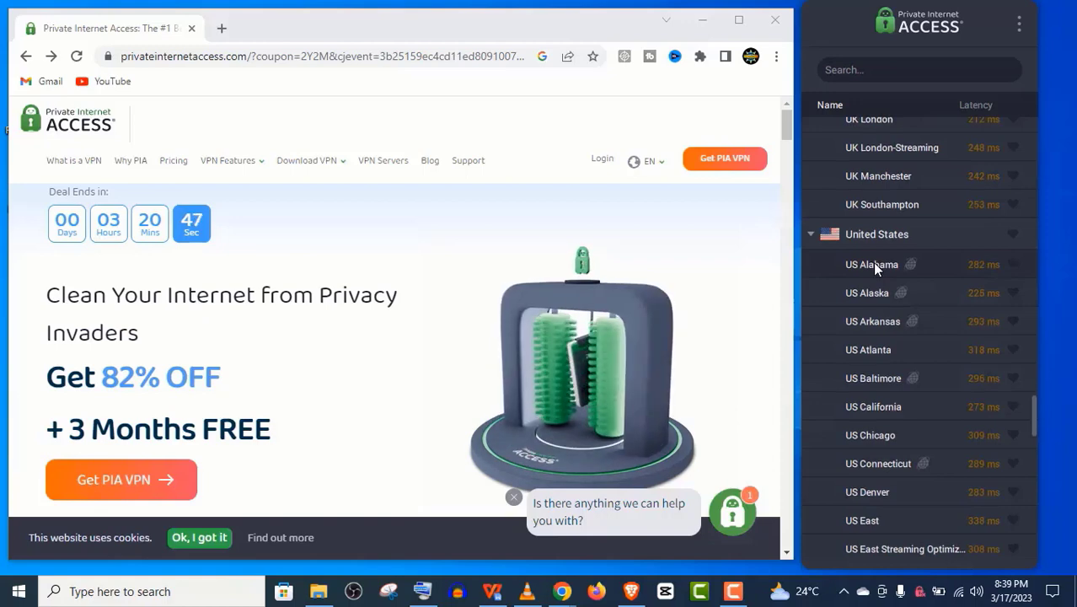
pyautogui.click(872, 264)
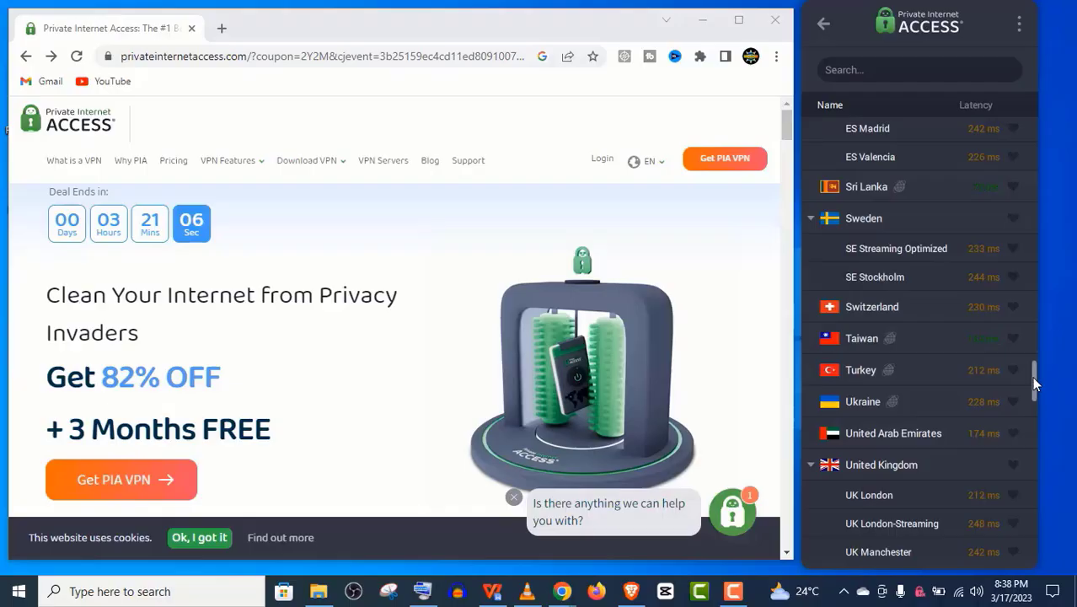
pyautogui.scroll(-1, 1033, 379)
pyautogui.moveTo(1035, 386); pyautogui.dragTo(1029, 417)
pyautogui.click(877, 188)
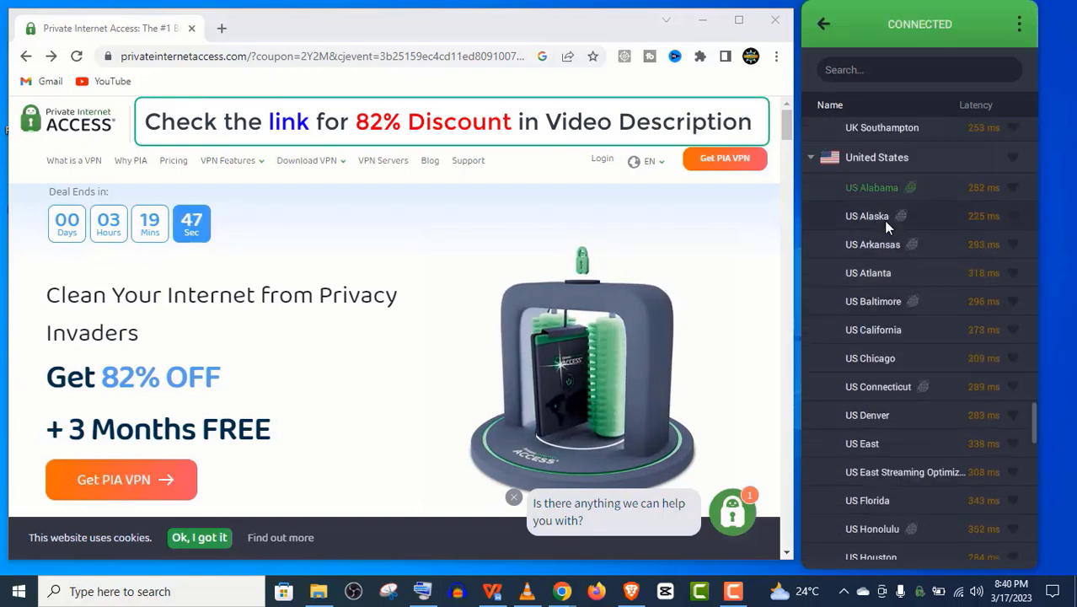
pyautogui.click(879, 217)
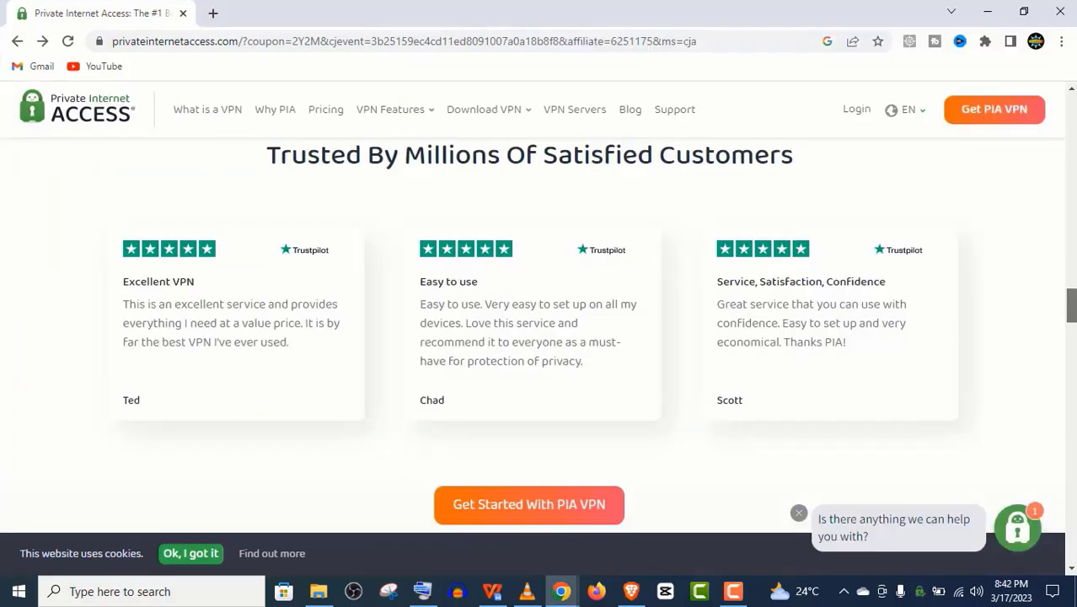
# Scroll past the Trustpilot reviews to Privacy On All Your Devices and the server network
pyautogui.scroll(-2, 539, 321)
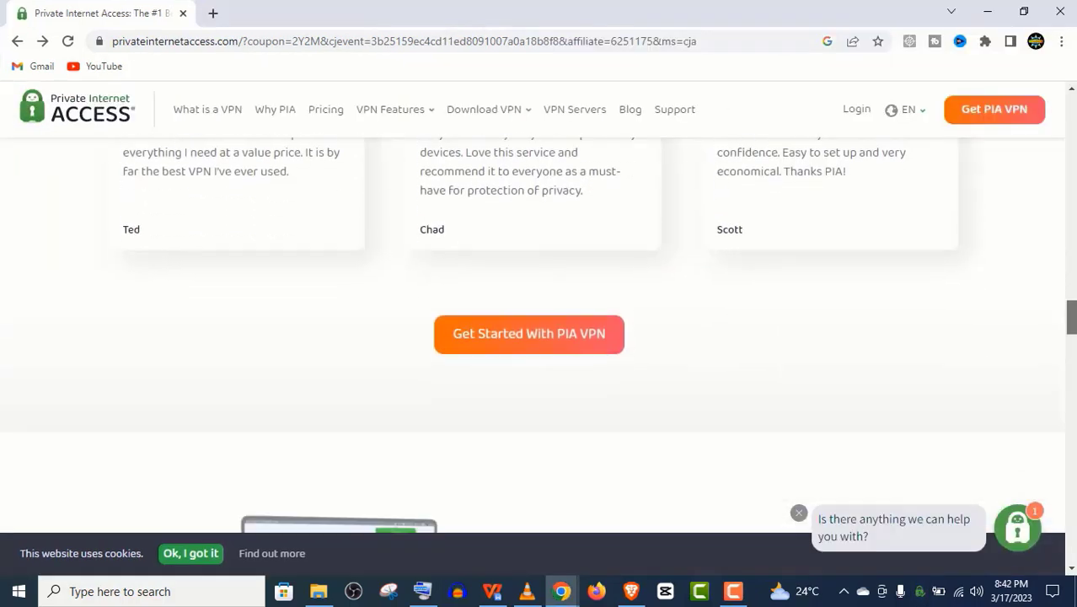
pyautogui.scroll(-4, 539, 329)
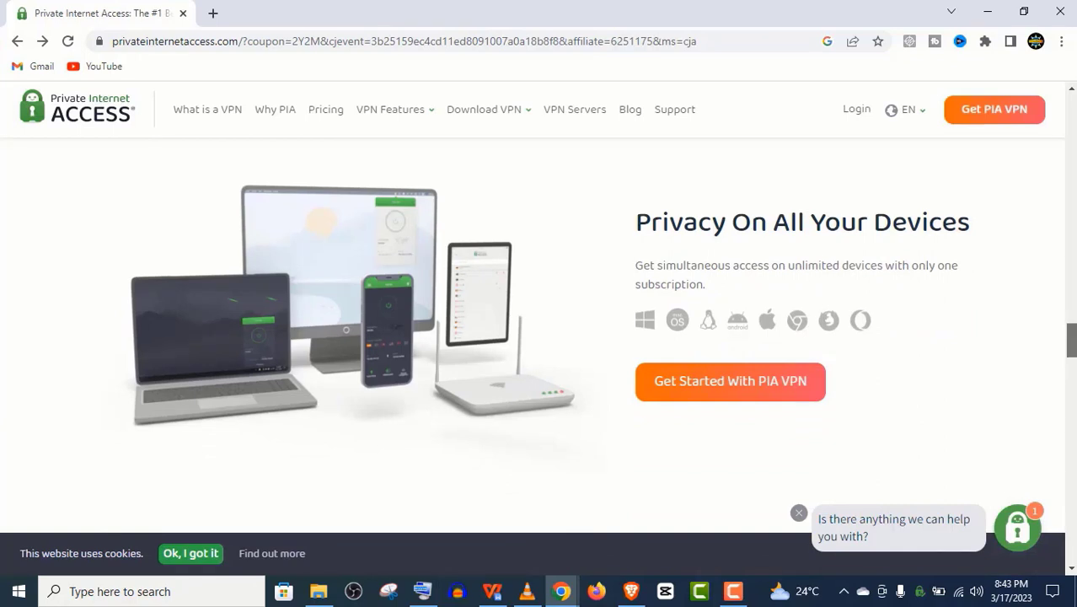
pyautogui.scroll(-1, 547, 352)
pyautogui.scroll(-3, 540, 328)
pyautogui.scroll(-1, 534, 352)
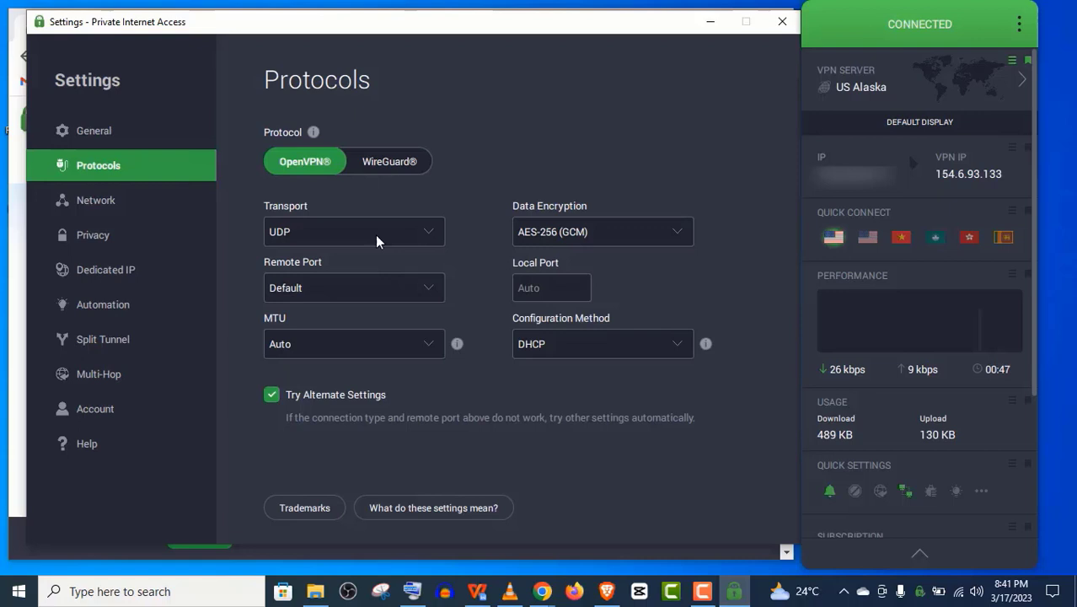
# Keep AES-256 (GCM) encryption, then toggle Advanced Kill Switch on and back off in Privacy
pyautogui.click(571, 240)
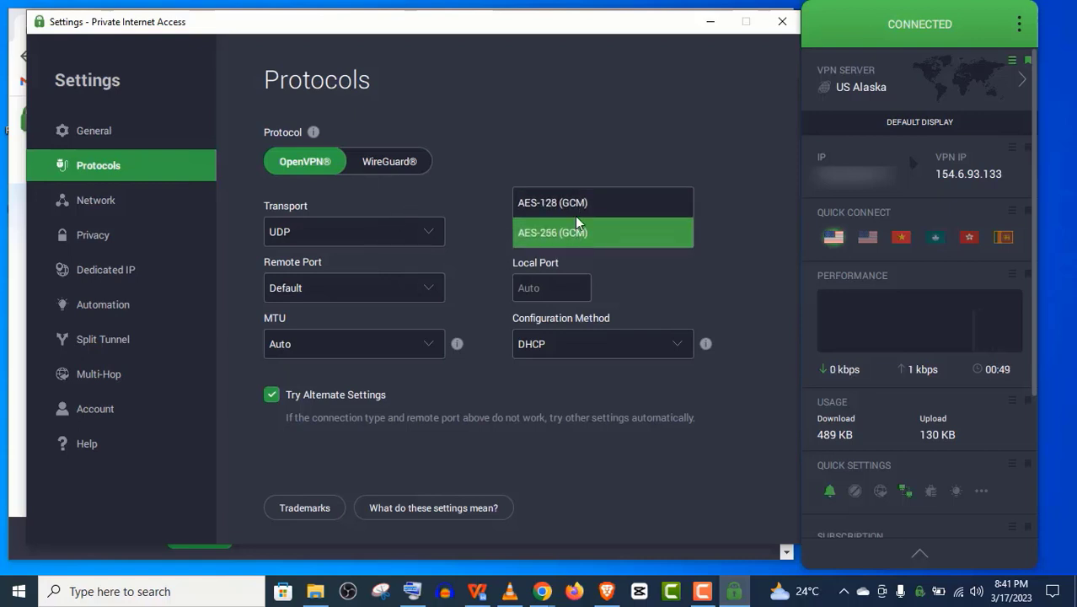
pyautogui.click(582, 236)
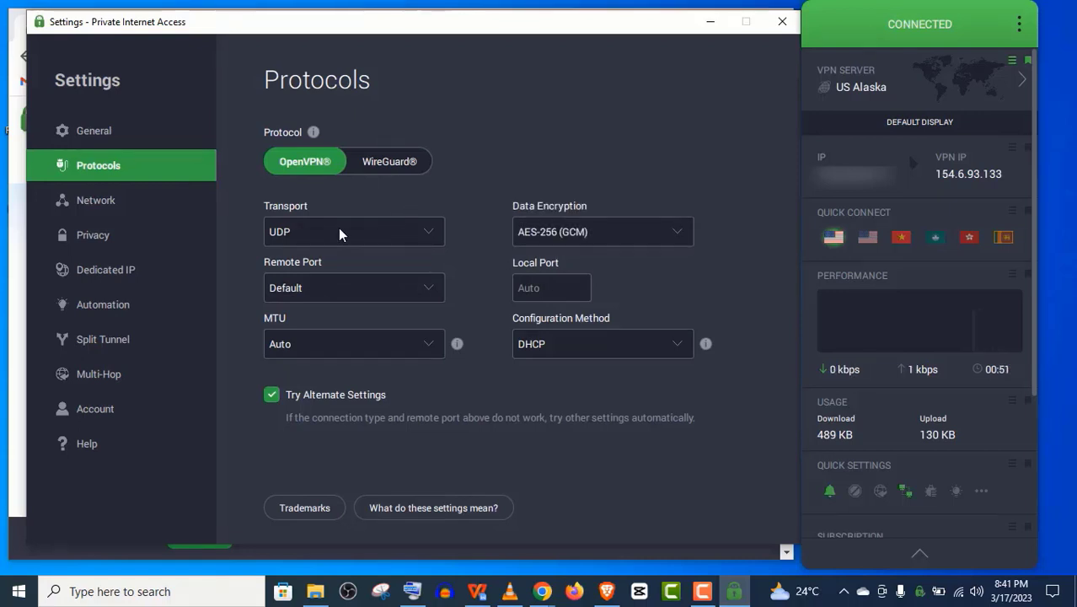
pyautogui.click(113, 201)
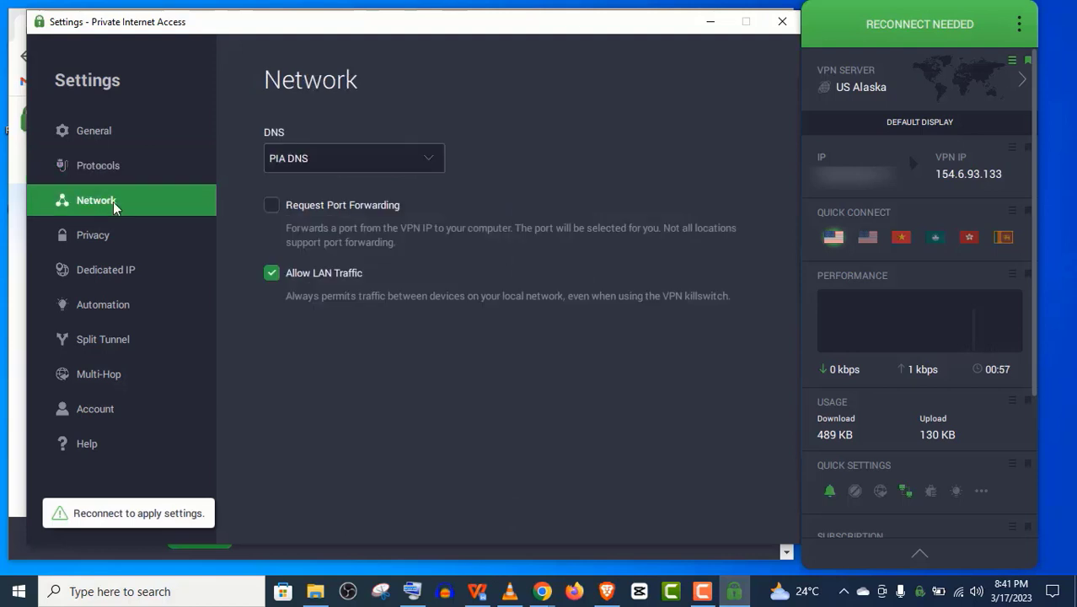
pyautogui.click(103, 237)
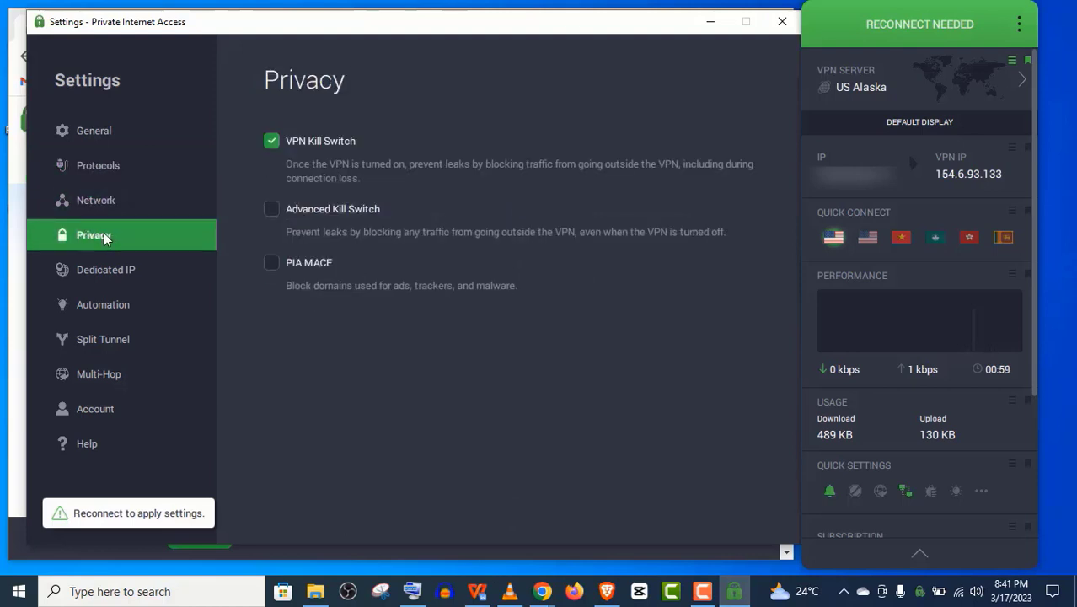
pyautogui.click(294, 209)
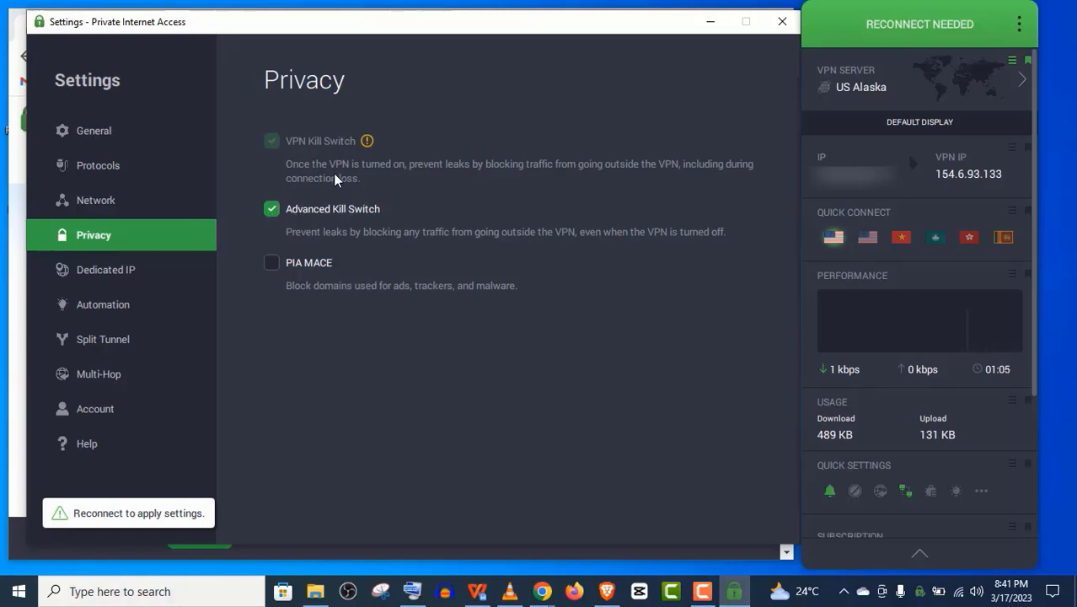
pyautogui.click(362, 209)
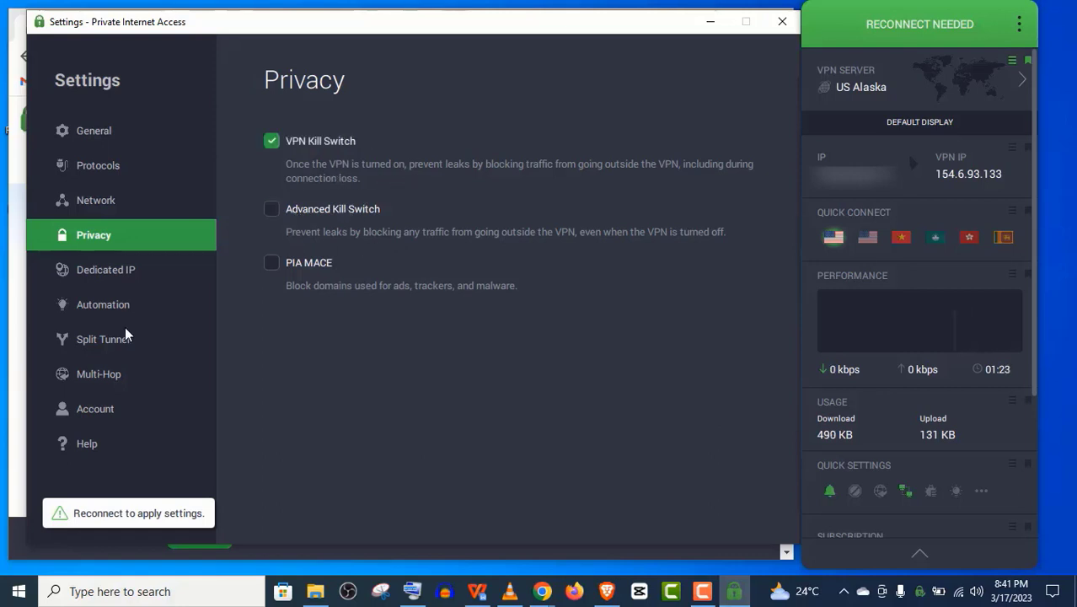
# Try WireGuard, return to OpenVPN, and keep Default remote port and DHCP configuration
pyautogui.click(111, 170)
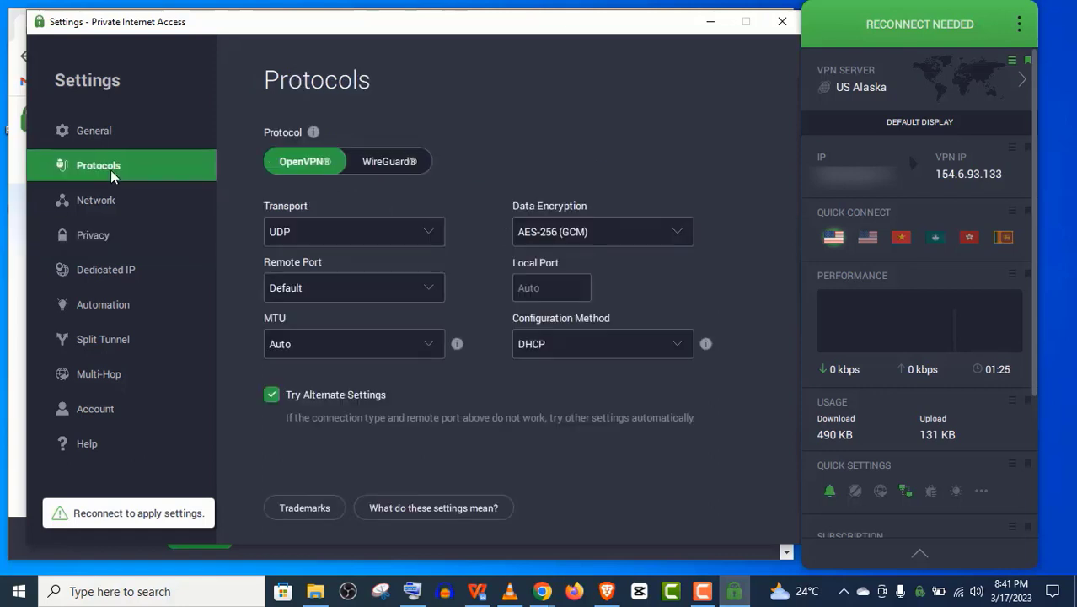
pyautogui.click(366, 166)
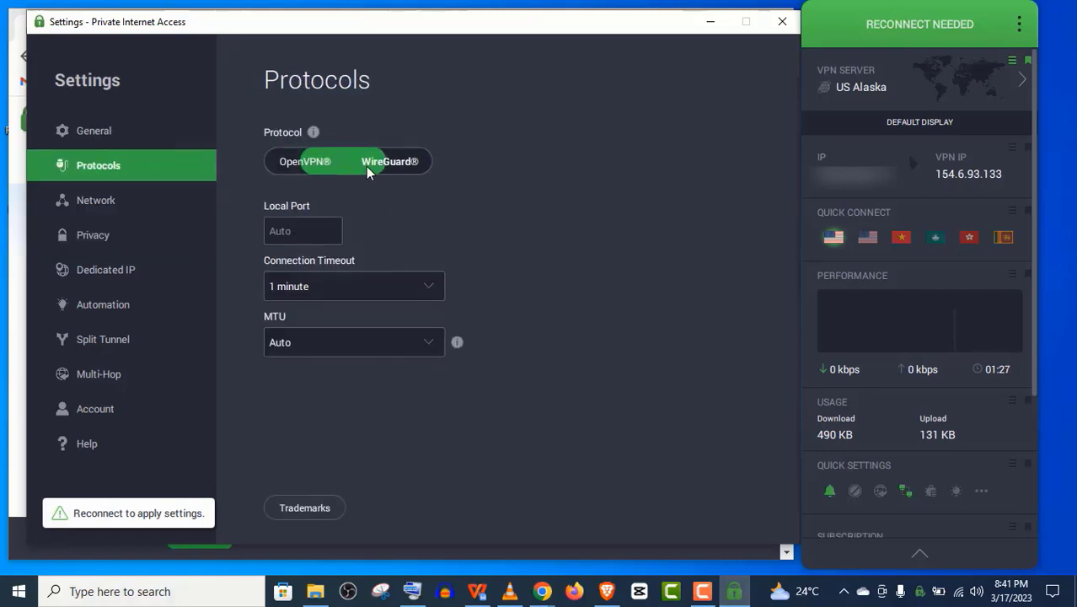
pyautogui.click(323, 168)
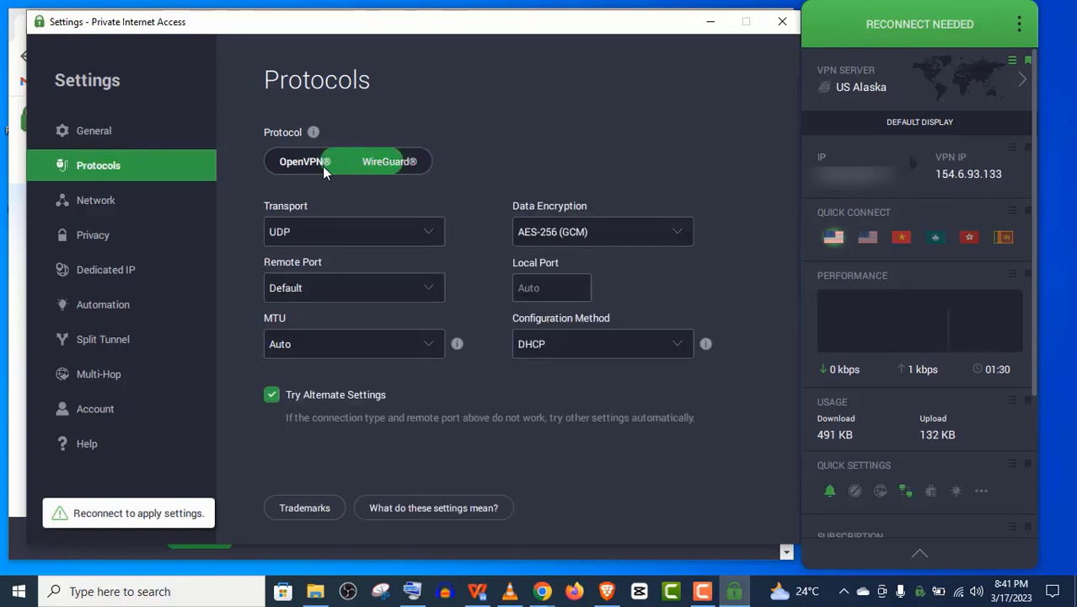
pyautogui.click(370, 292)
pyautogui.click(369, 289)
pyautogui.click(592, 340)
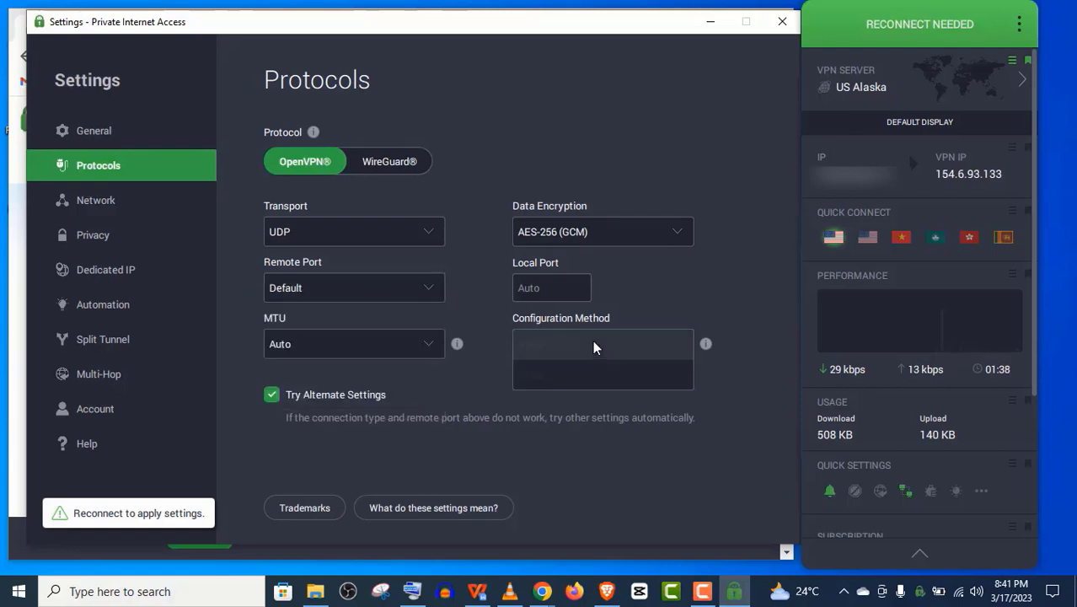
pyautogui.click(593, 341)
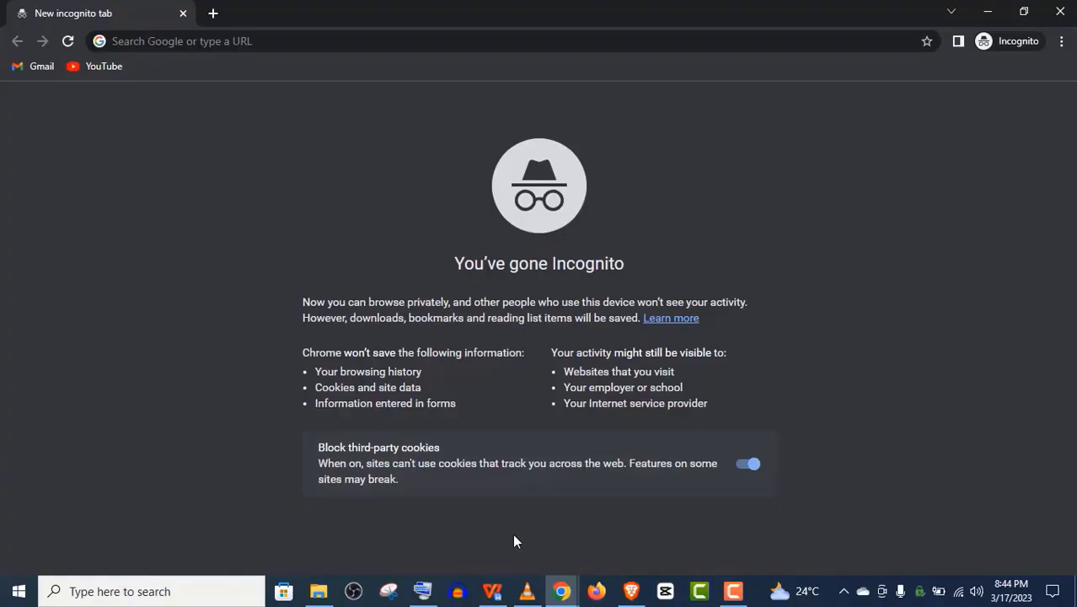
# Pick UK London from the server list, connect, and return to the summary view
pyautogui.click(920, 591)
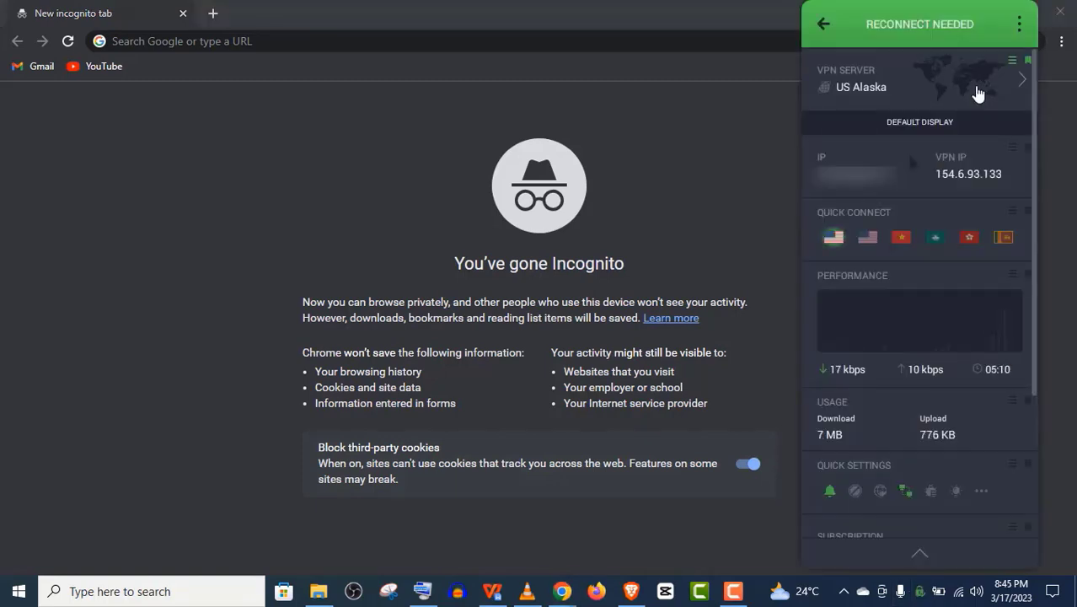
pyautogui.click(977, 94)
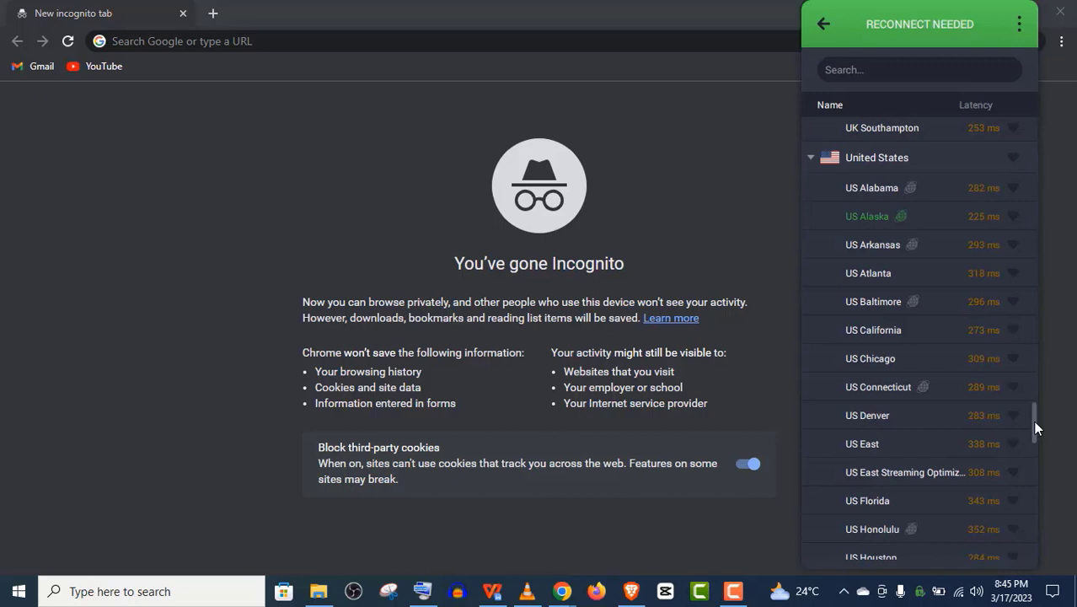
pyautogui.scroll(3, 1034, 421)
pyautogui.click(890, 215)
pyautogui.click(915, 553)
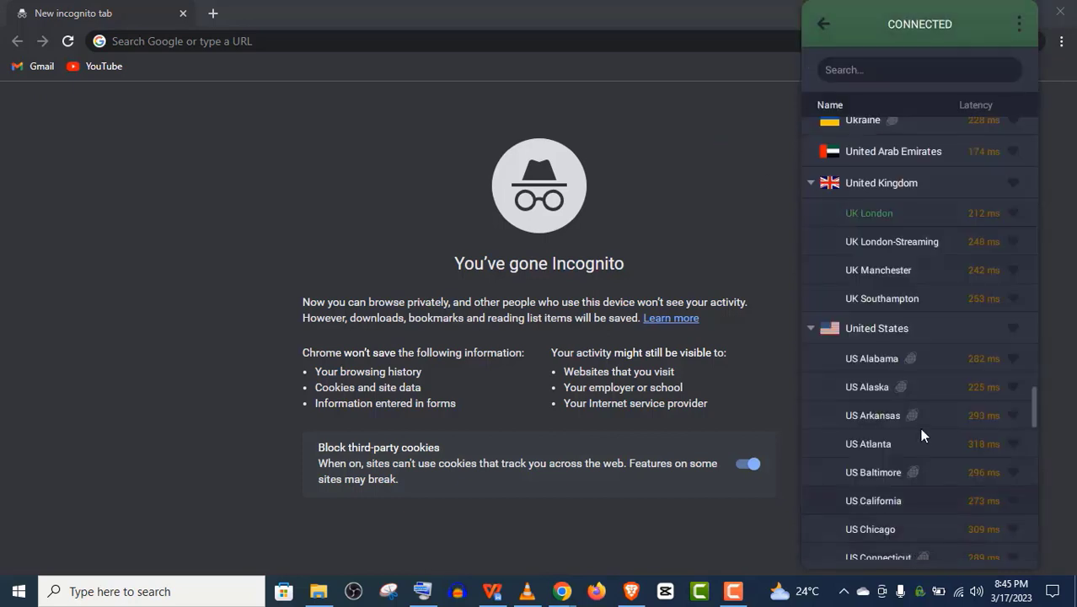
pyautogui.click(890, 33)
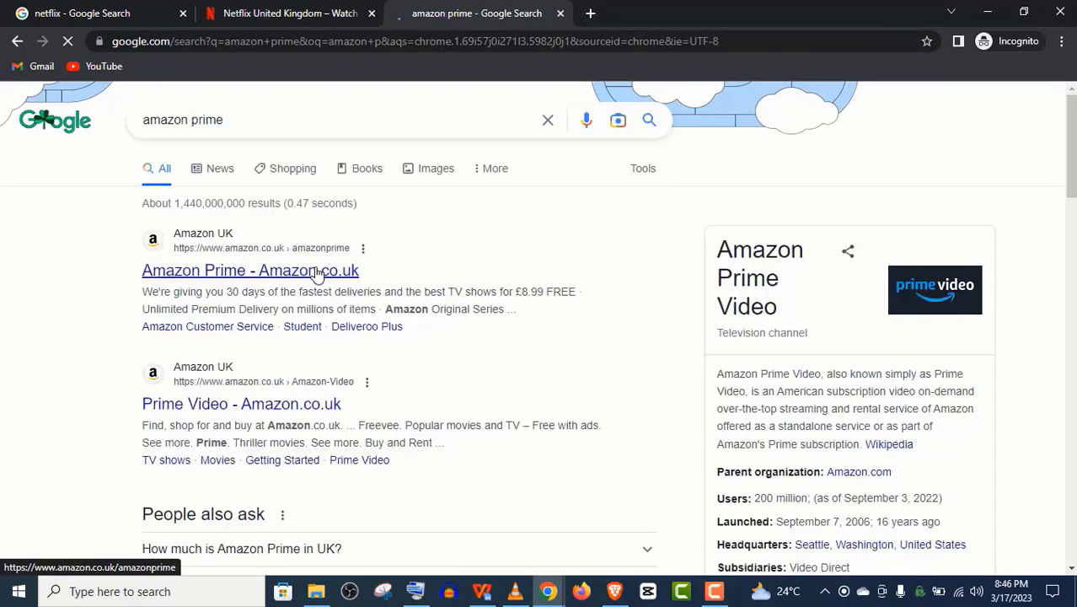
# Open the 'Amazon Prime - Amazon.co.uk' result, accept cookies, and check the VPN status
pyautogui.click(317, 271)
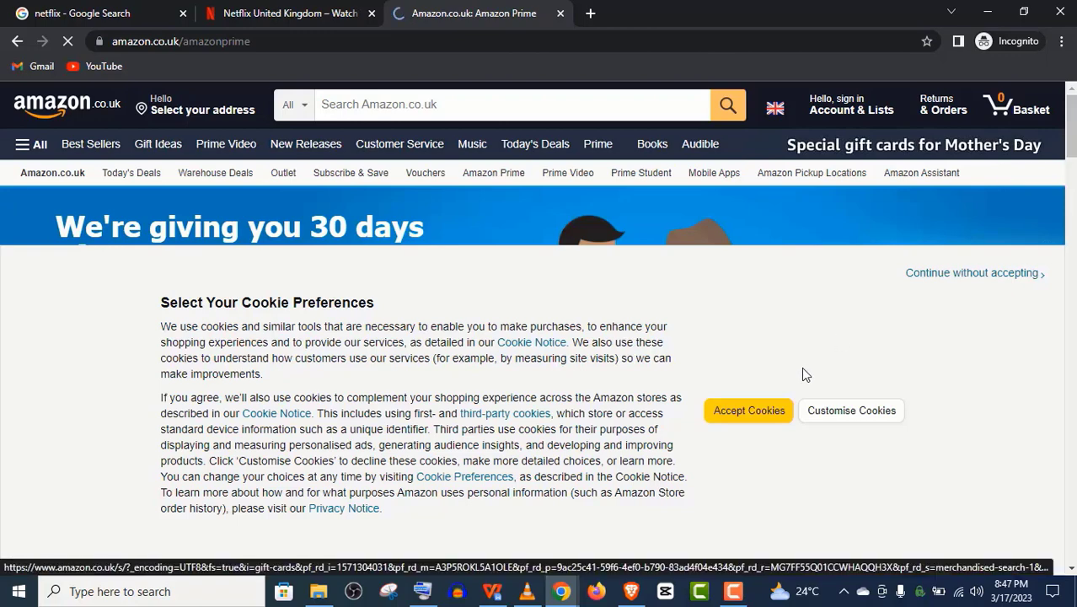
pyautogui.click(748, 411)
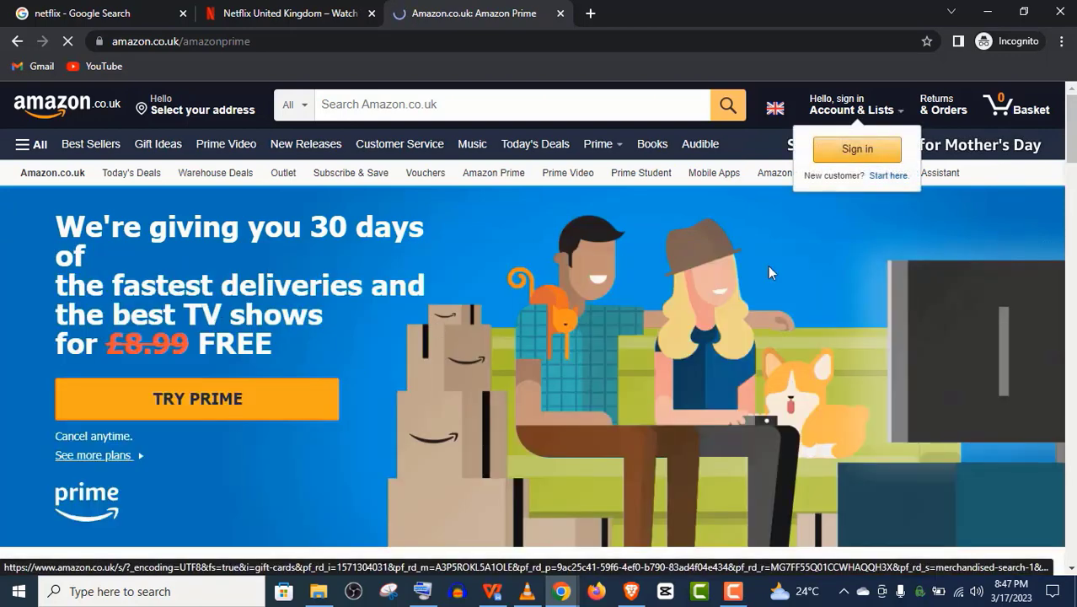
pyautogui.click(922, 590)
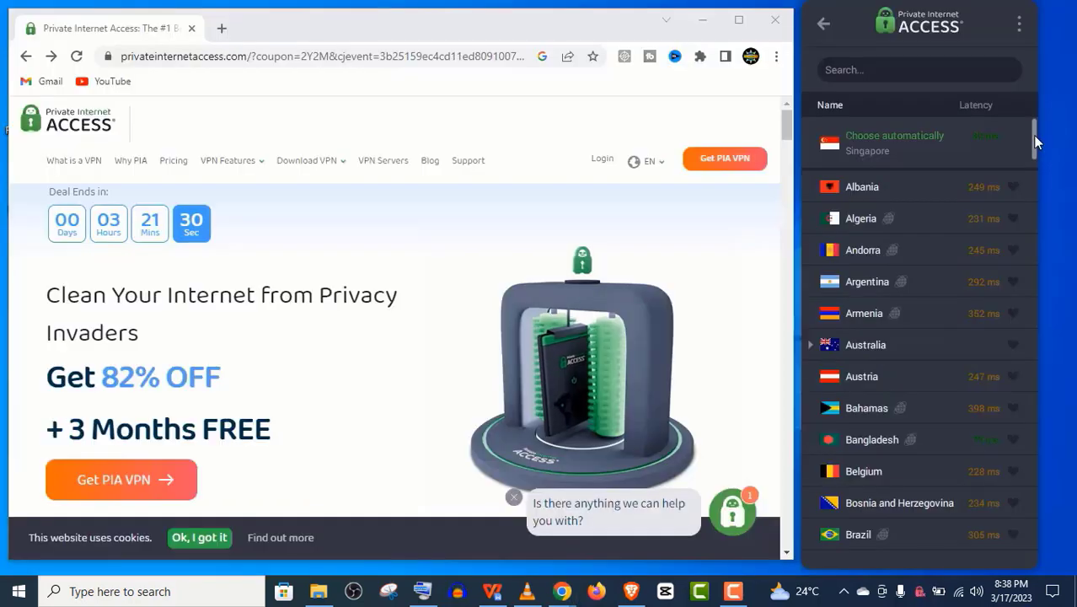
pyautogui.moveTo(1032, 135); pyautogui.dragTo(1033, 152)
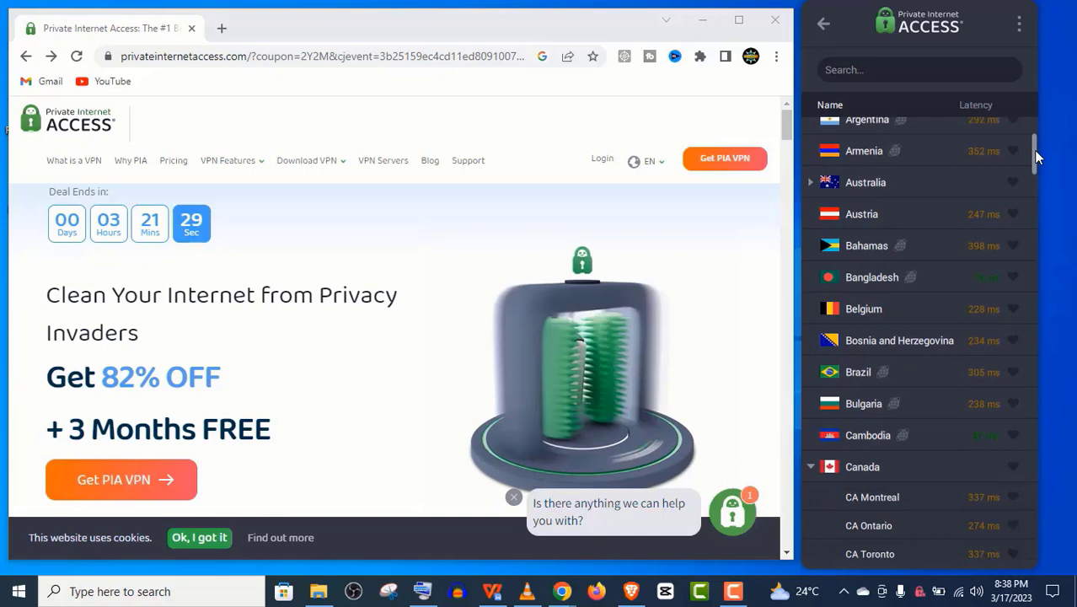
pyautogui.moveTo(1034, 150); pyautogui.dragTo(1033, 151)
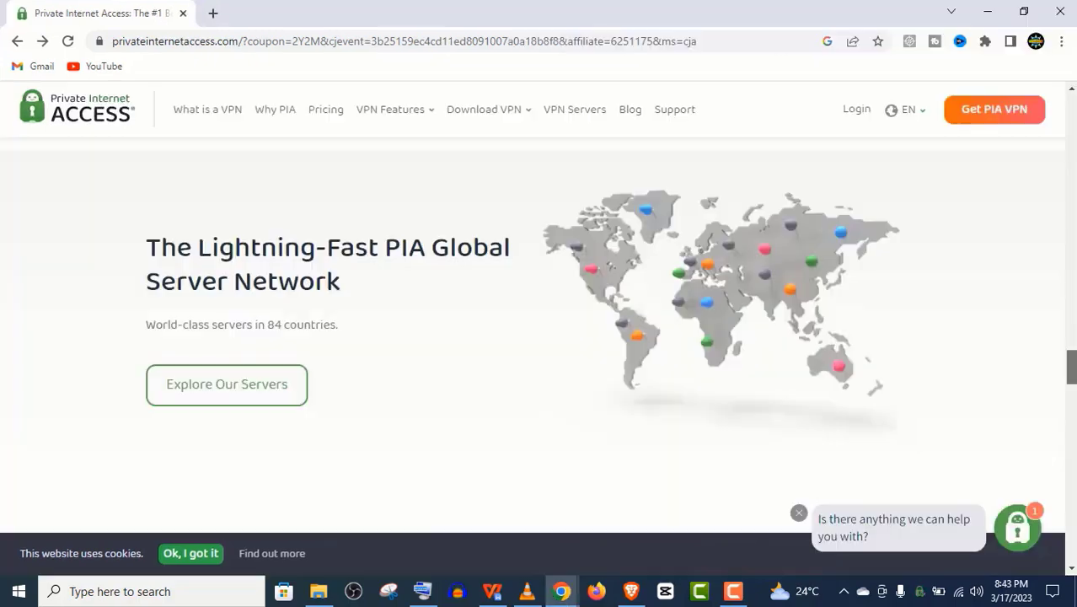
# Scroll to the plans and pick the 2 Years + 3 Months Free deal at $56.94
pyautogui.scroll(-5, 540, 320)
pyautogui.scroll(-4, 539, 337)
pyautogui.scroll(3, 539, 337)
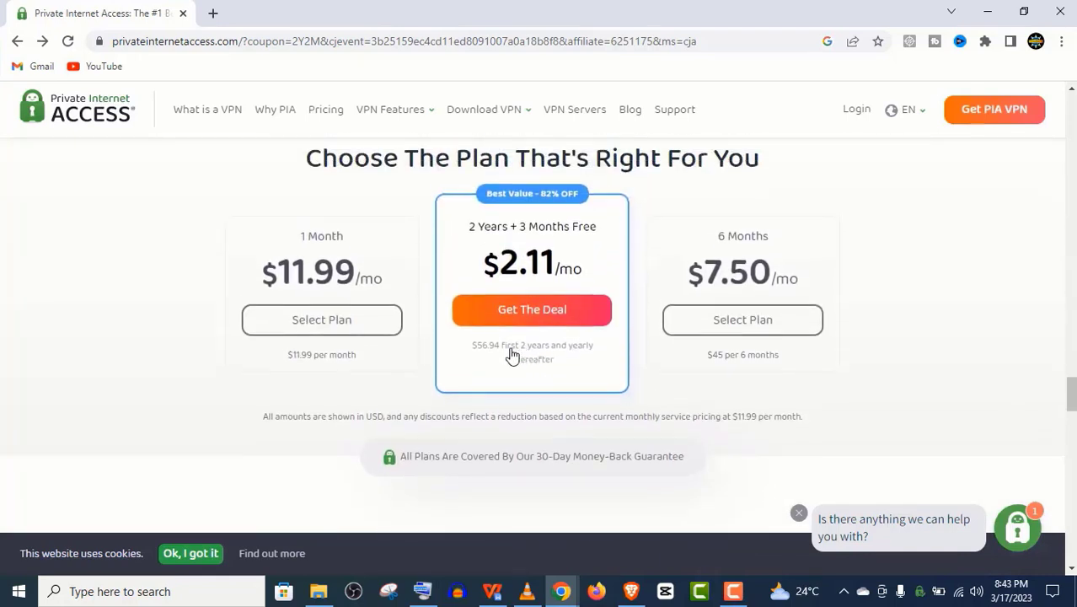
pyautogui.moveTo(472, 343)
pyautogui.mouseDown()
pyautogui.moveTo(598, 361)
pyautogui.moveTo(556, 353)
pyautogui.moveTo(400, 373)
pyautogui.moveTo(476, 339)
pyautogui.mouseUp()
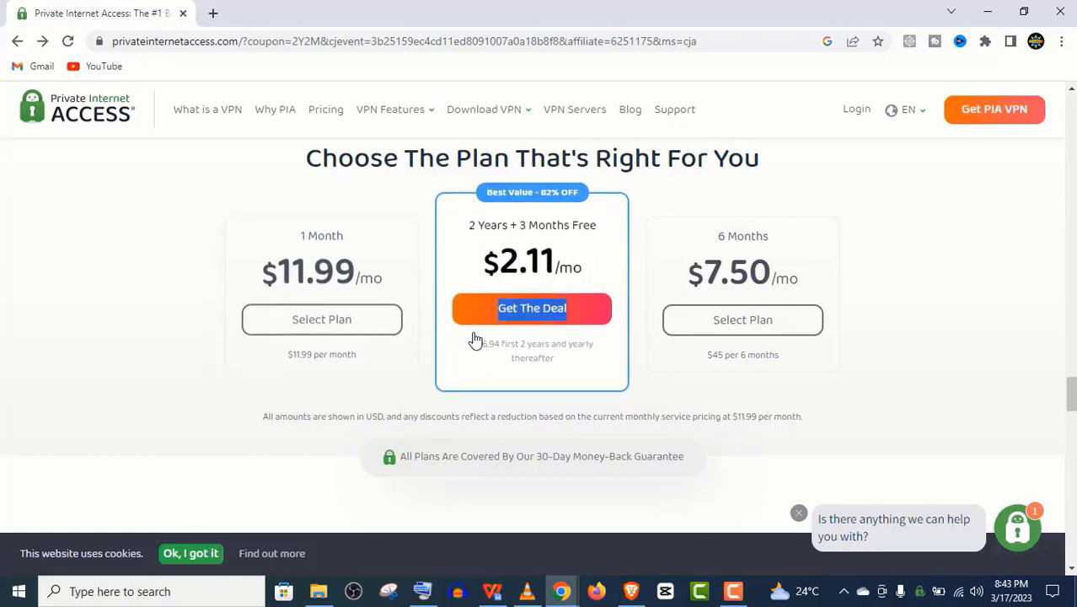
pyautogui.click(477, 339)
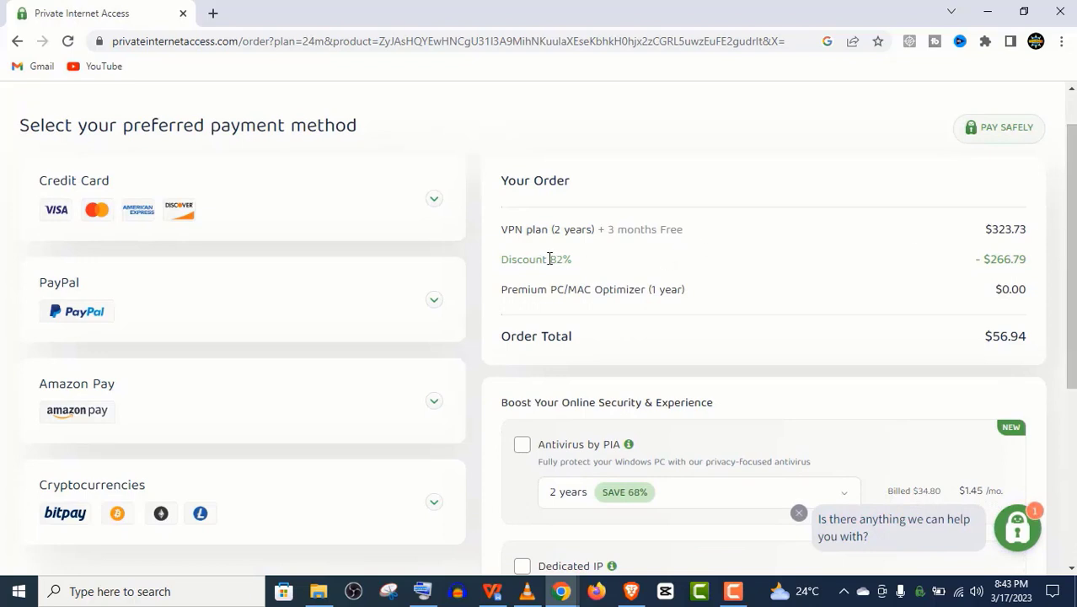
# Highlight the Discount 82% line and the $56.94 order total on the checkout page
pyautogui.moveTo(584, 265); pyautogui.dragTo(494, 267)
pyautogui.click(733, 309)
pyautogui.moveTo(983, 337); pyautogui.dragTo(1027, 341)
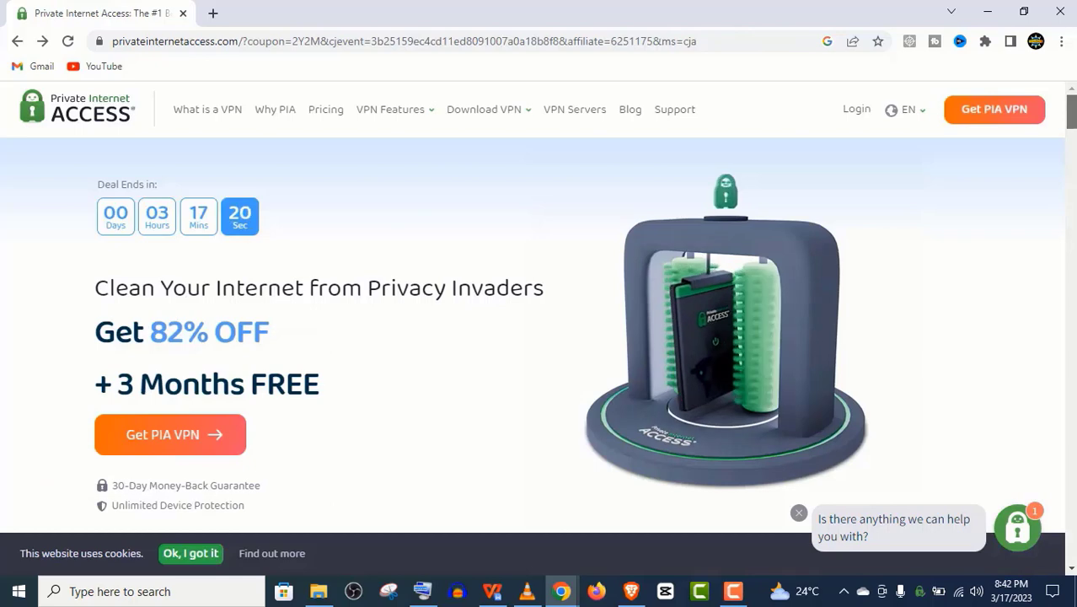
# Scroll past Privacy Protection, Secure Data and Complete Access, then expand the PIA app panel
pyautogui.scroll(-8, 540, 337)
pyautogui.scroll(-2, 540, 337)
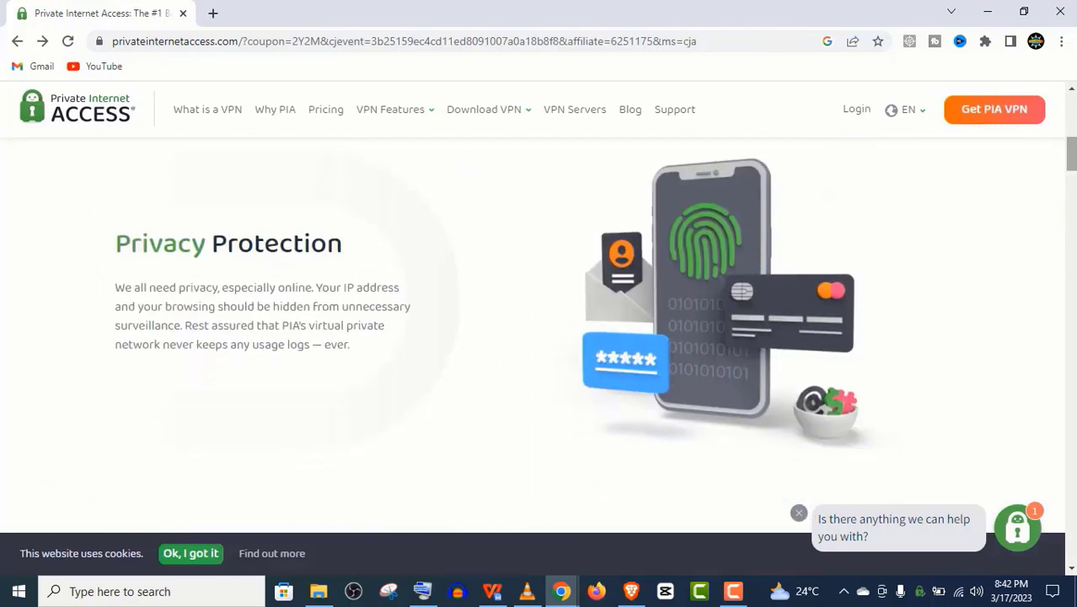
pyautogui.scroll(-5, 540, 337)
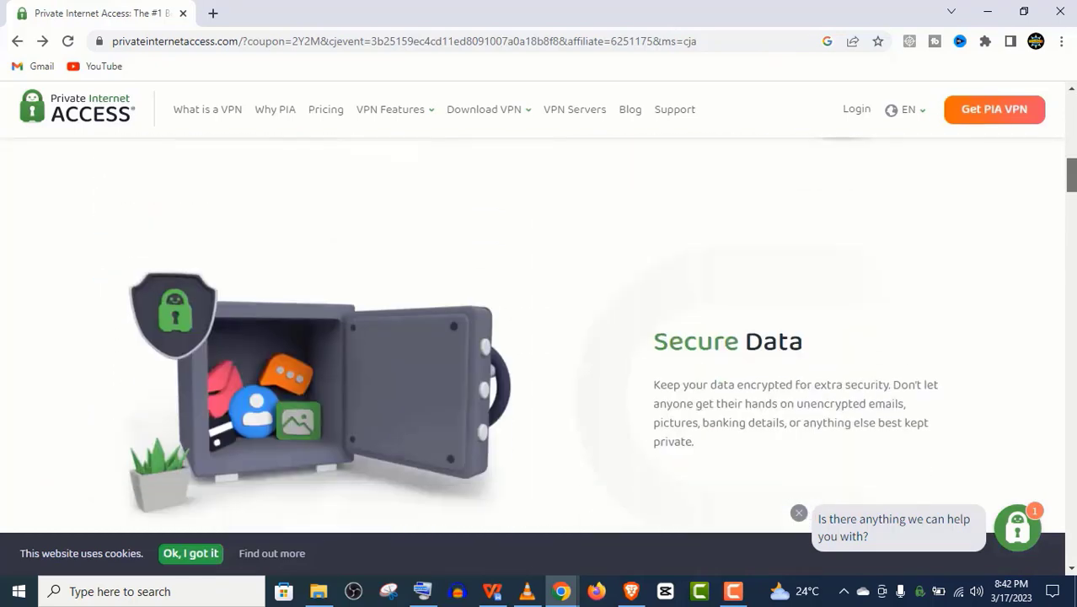
pyautogui.scroll(-5, 539, 338)
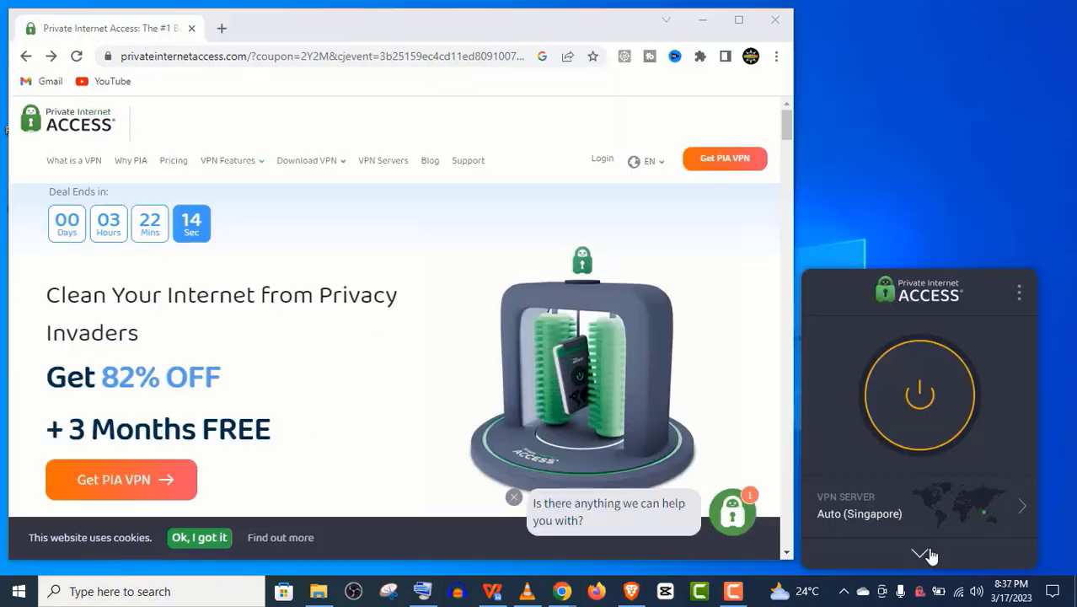
pyautogui.click(921, 551)
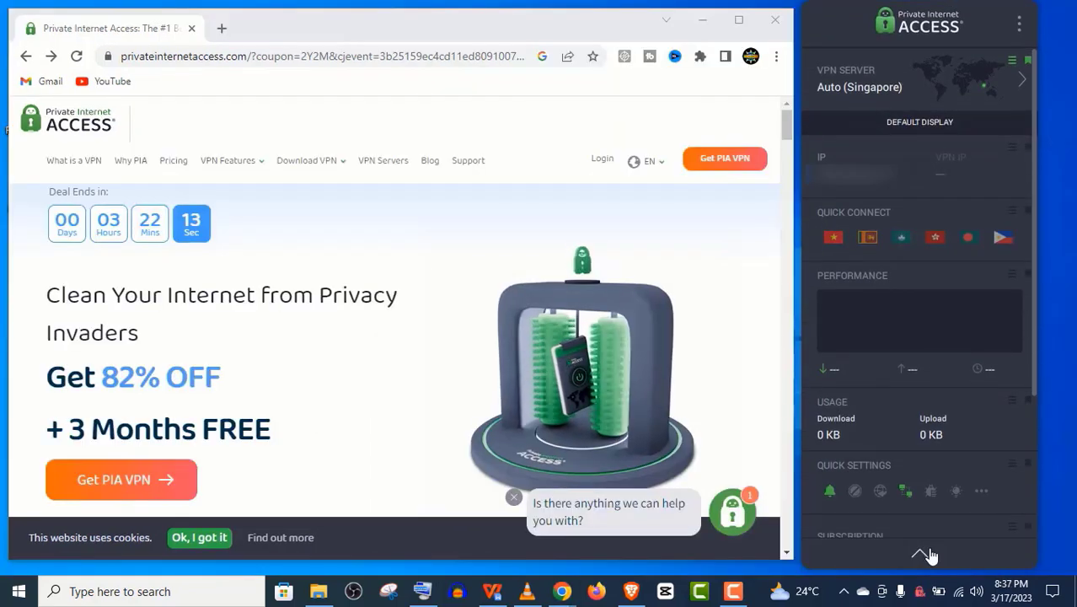